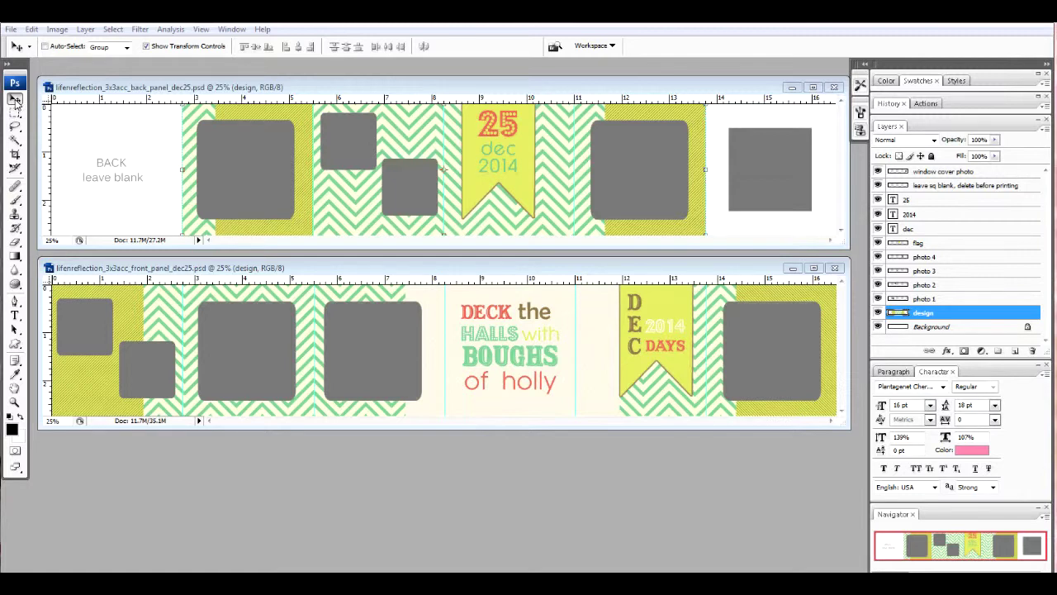
- Make the back panel active, select its 'window cover photo' layer, and check the Window menu
click(15, 101)
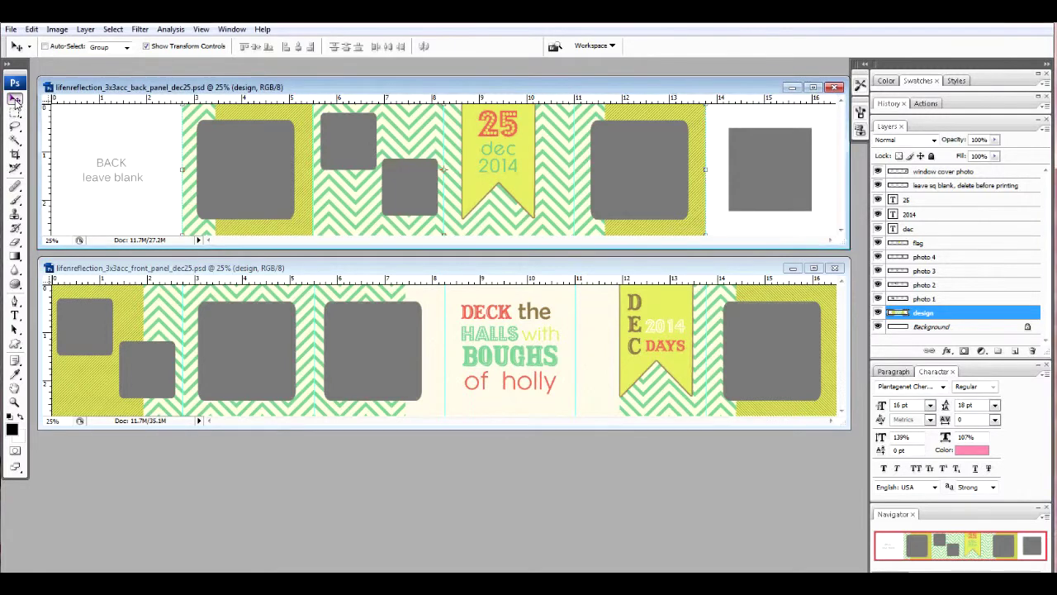
click(966, 174)
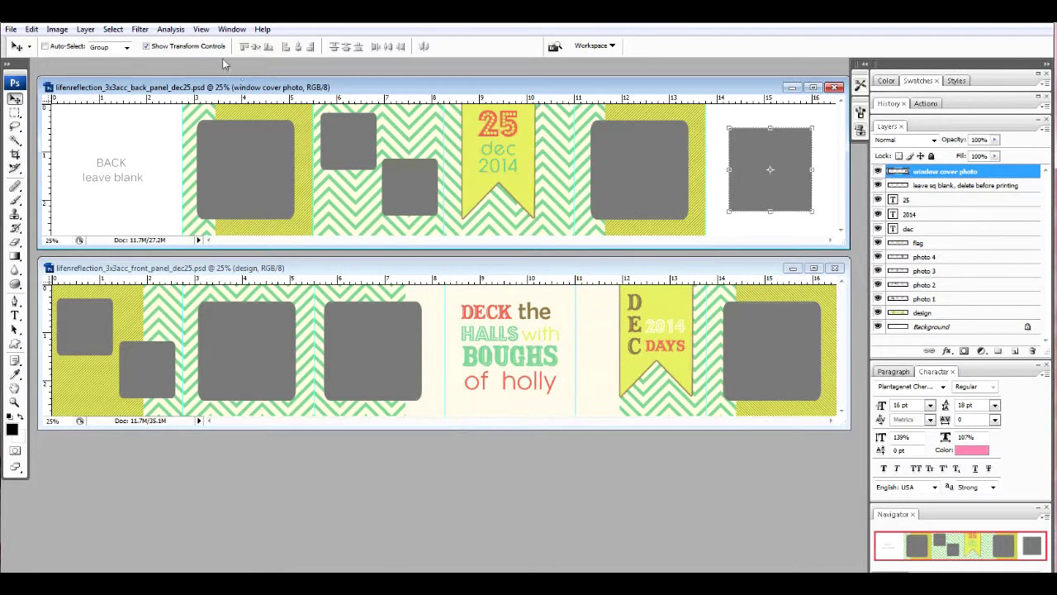
click(225, 31)
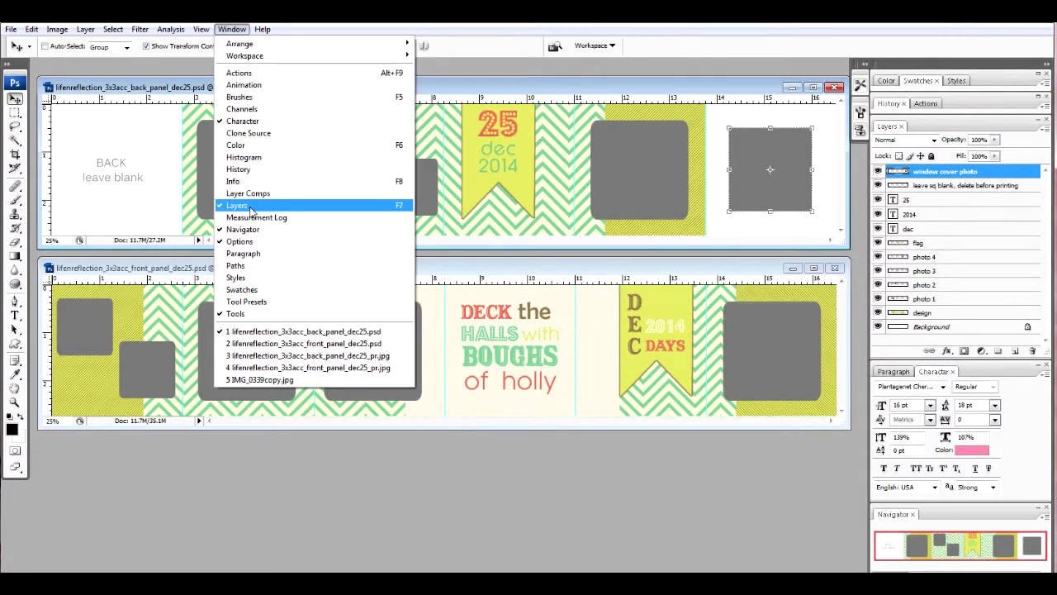
click(651, 508)
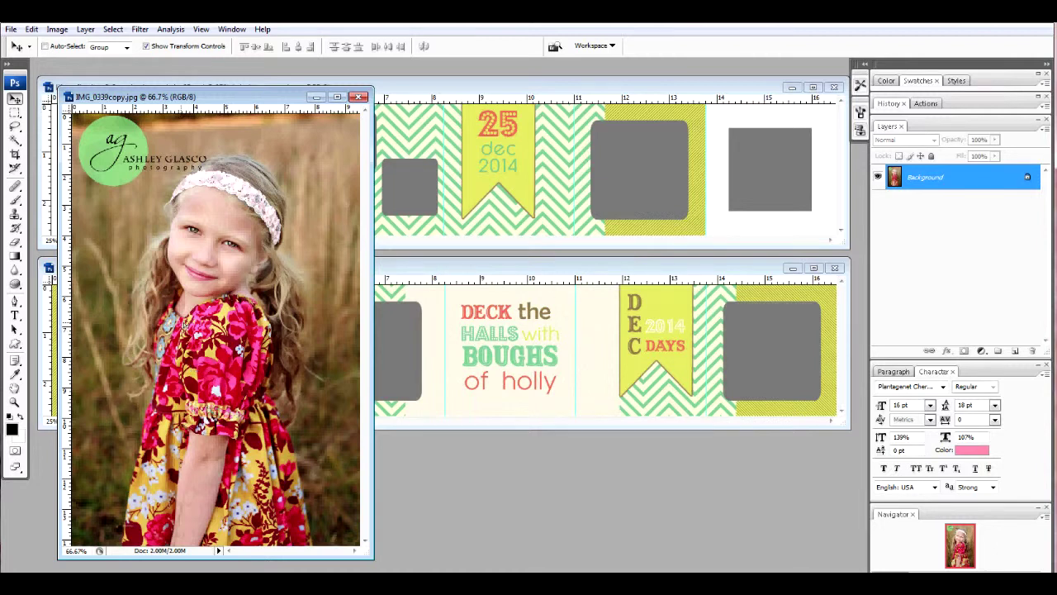
- Drag the girl's portrait onto the back panel as Layer 1 and clip it to the window cover square
drag(183, 326, 758, 191)
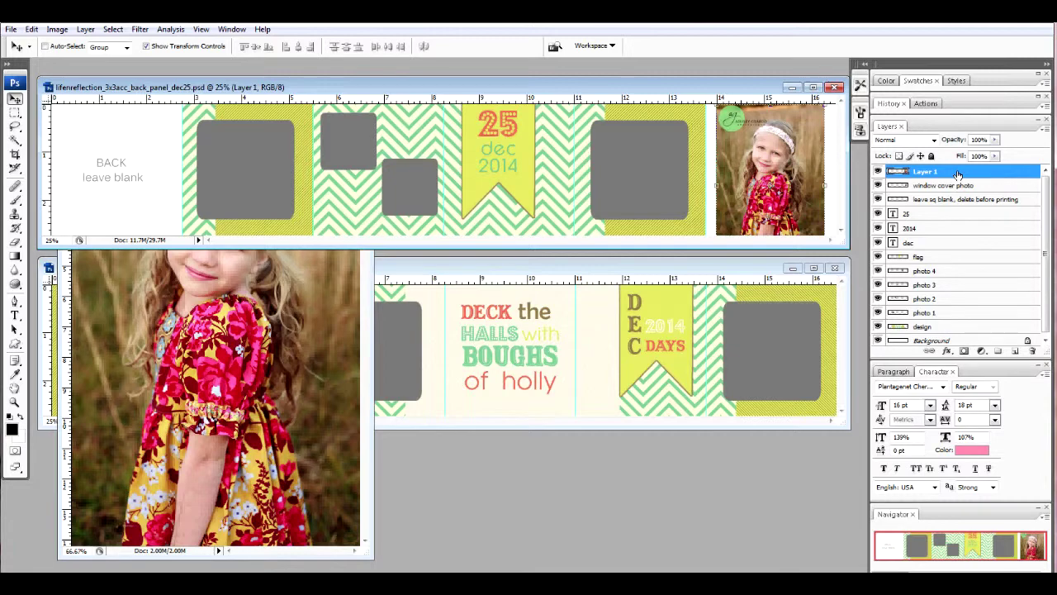
right_click(958, 174)
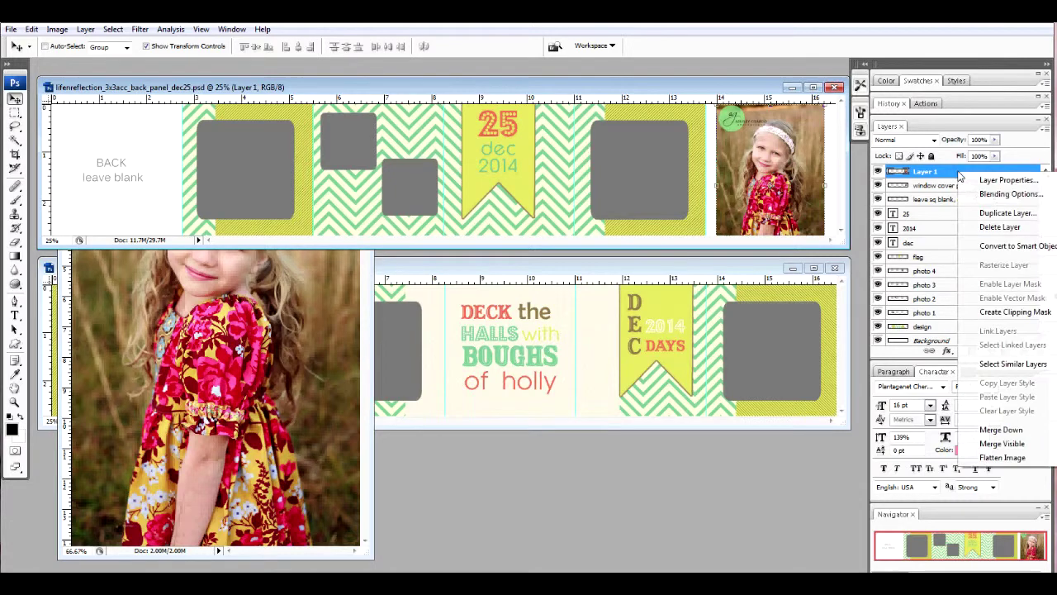
click(1016, 313)
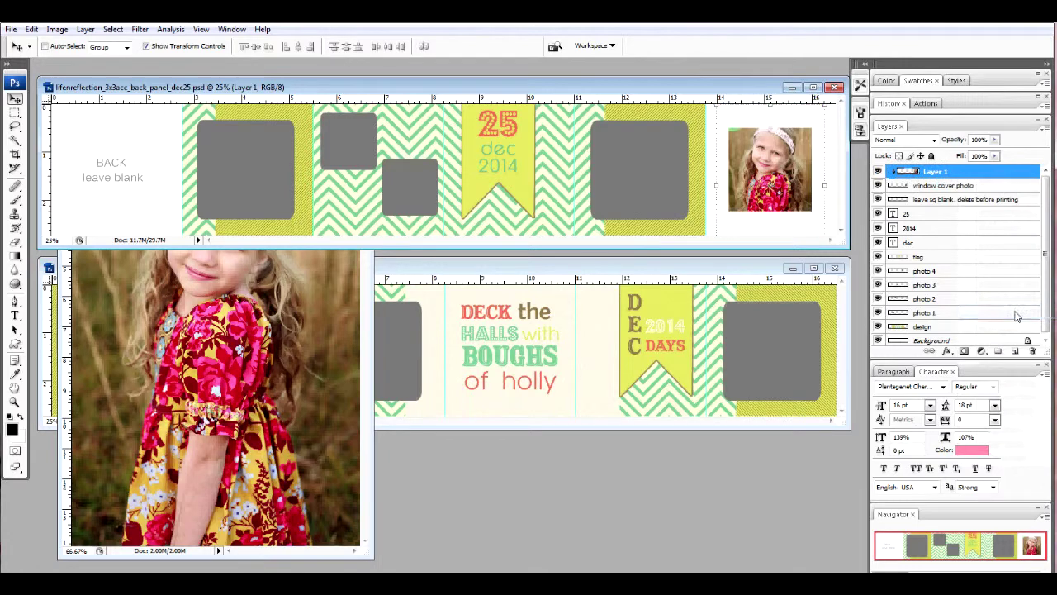
- Close the original IMG_0339copy.jpg and nudge the portrait into place within its frame
click(334, 342)
click(318, 98)
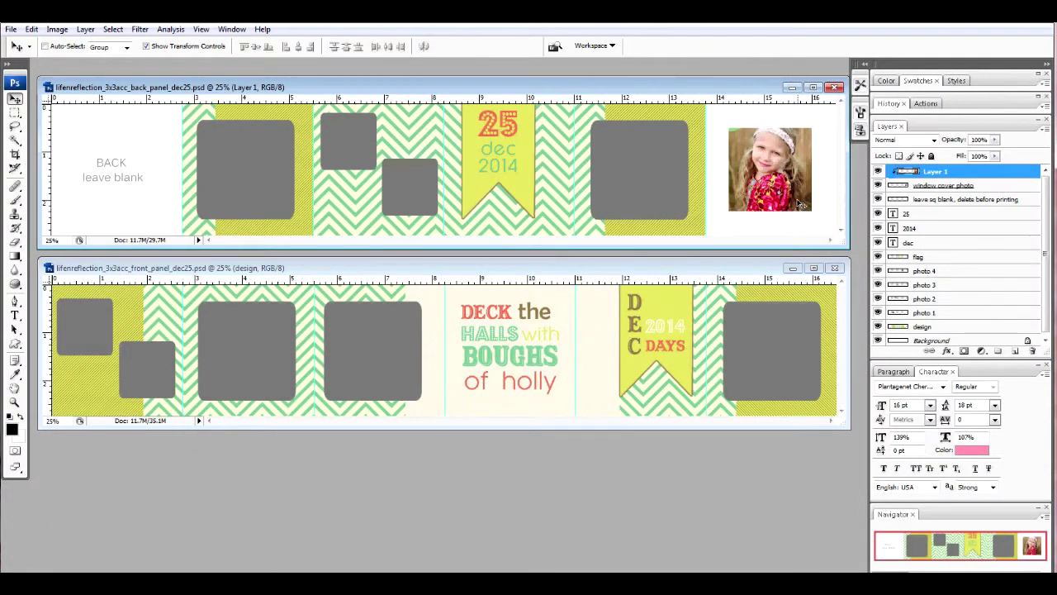
drag(799, 205, 798, 203)
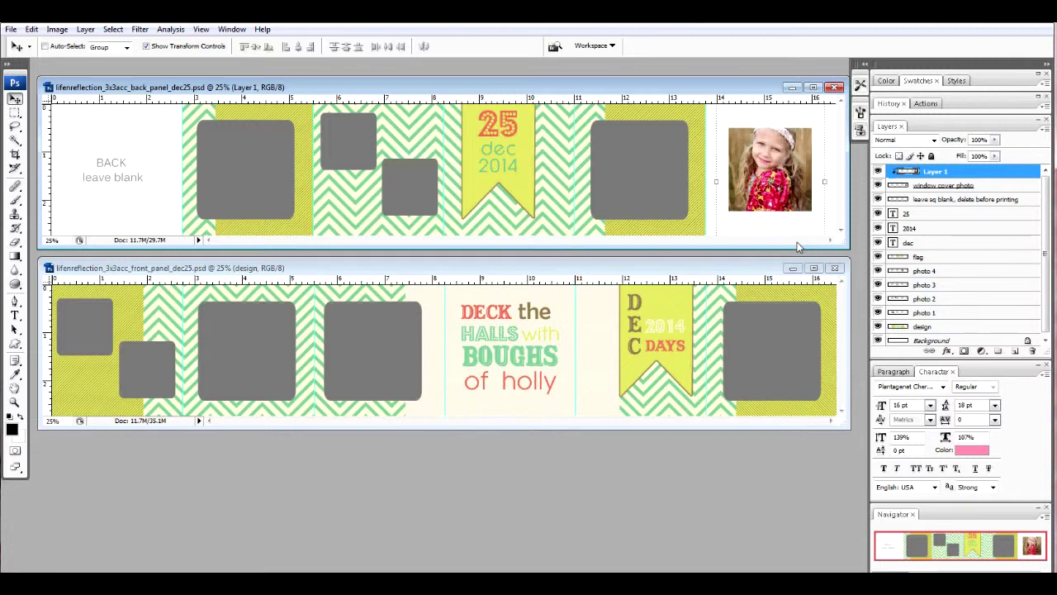
- Select the back panel's 2014 year text layer and retype the year as 2012
click(947, 216)
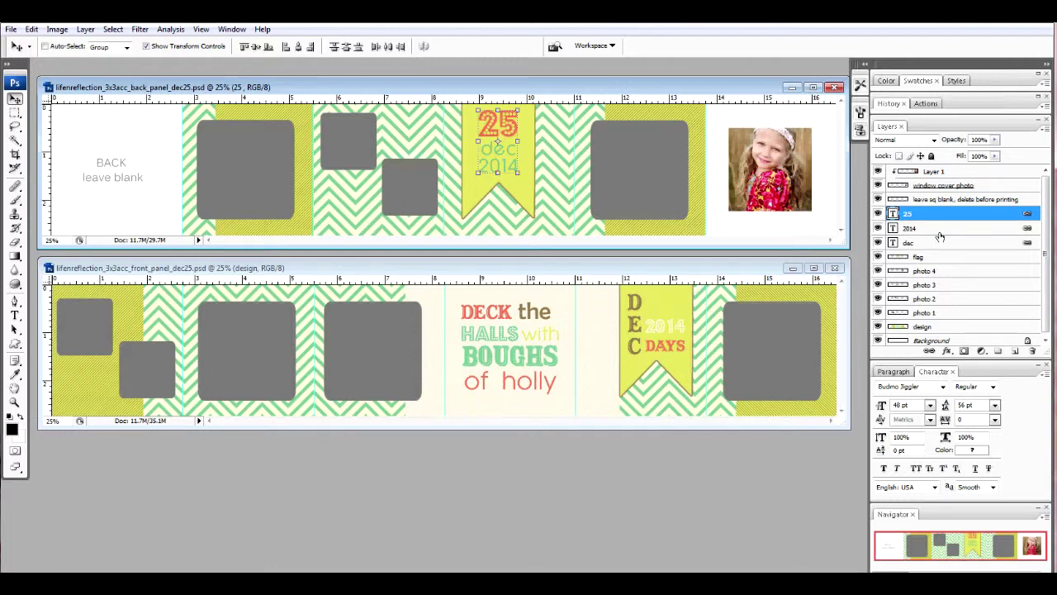
click(935, 232)
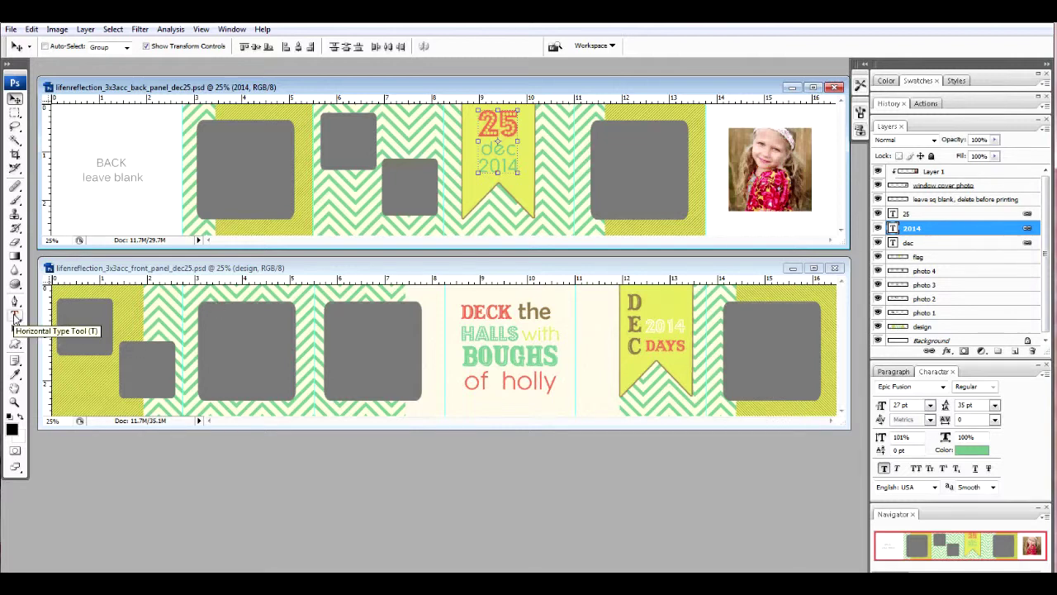
click(14, 315)
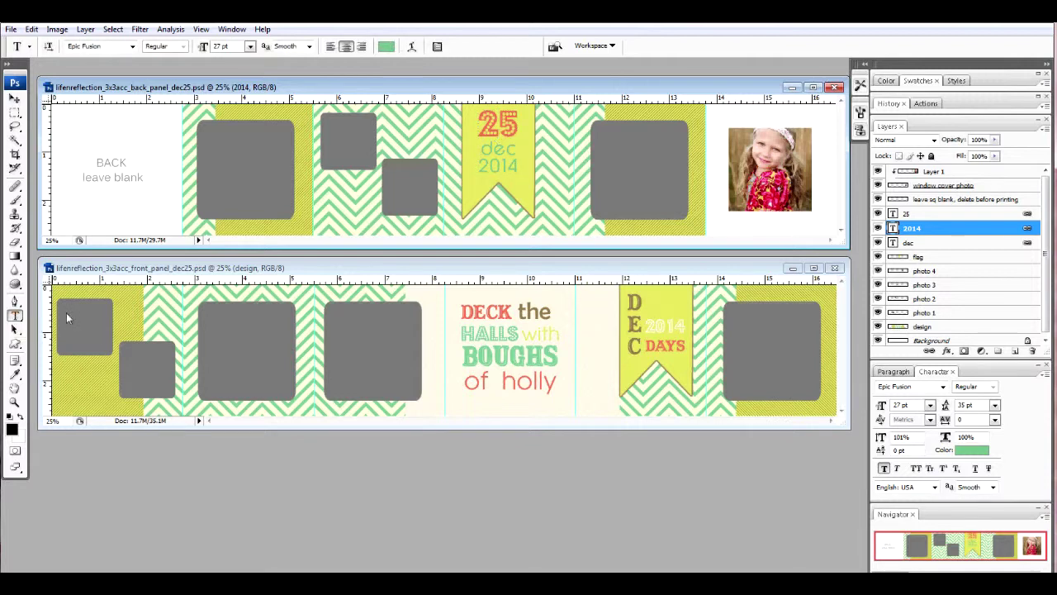
click(506, 165)
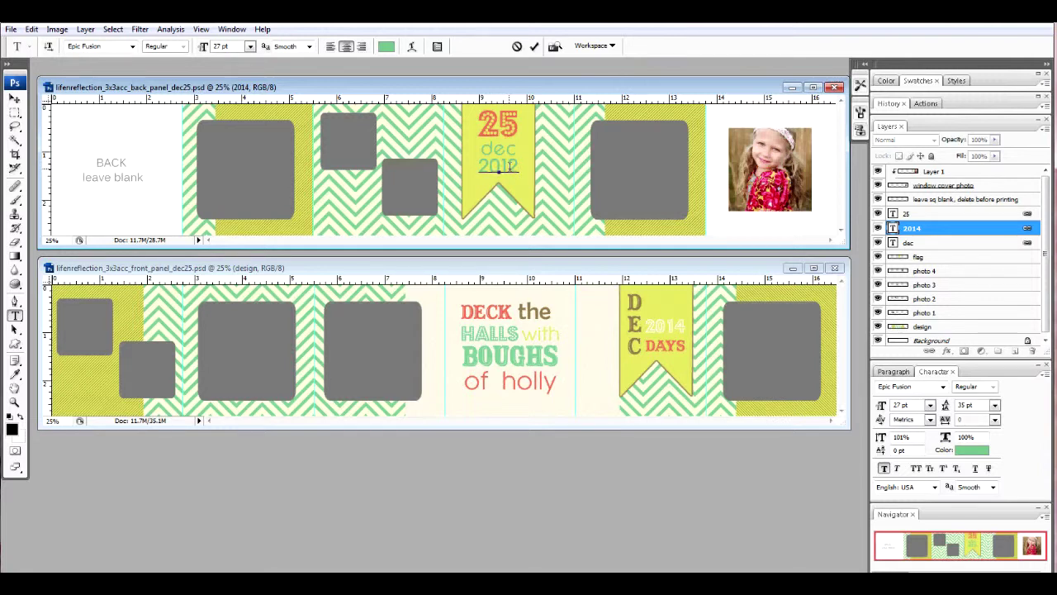
click(15, 101)
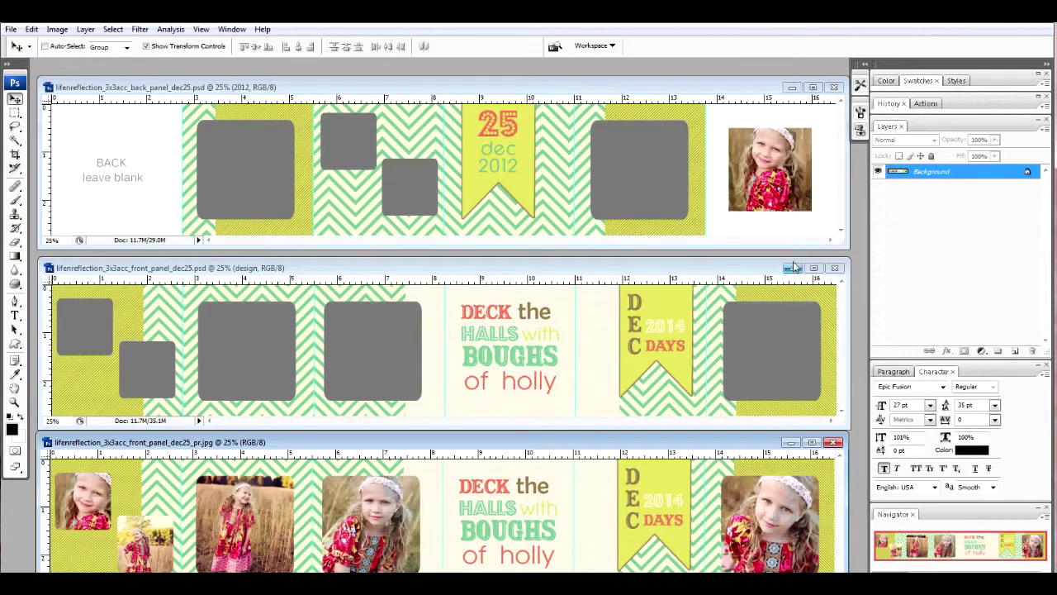
- Minimize both PSD templates and stack the back panel JPEG window above the front panel JPEG
click(793, 268)
click(812, 87)
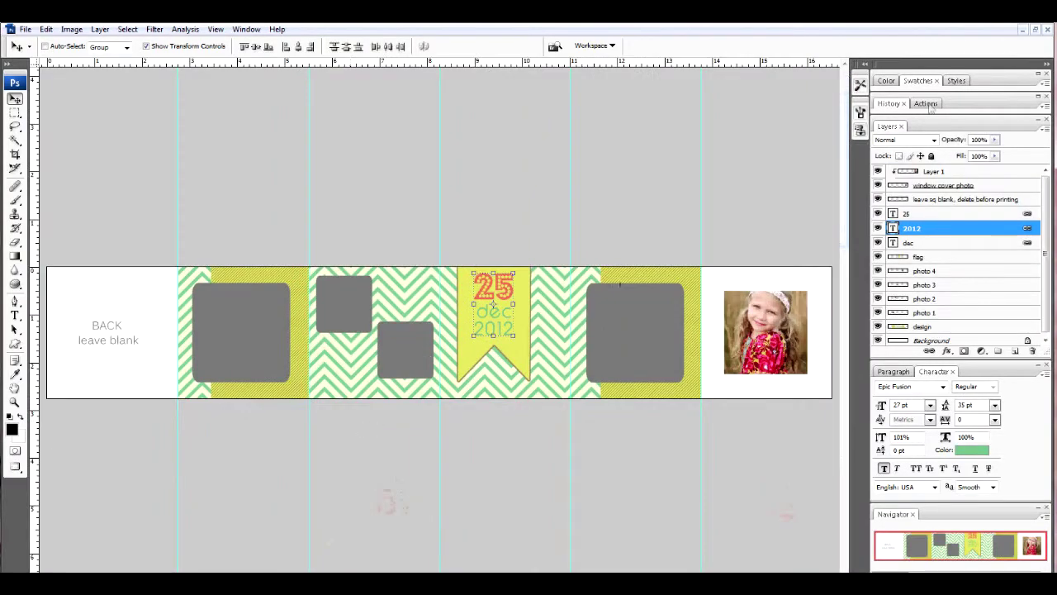
click(1024, 35)
drag(671, 445, 682, 266)
click(792, 87)
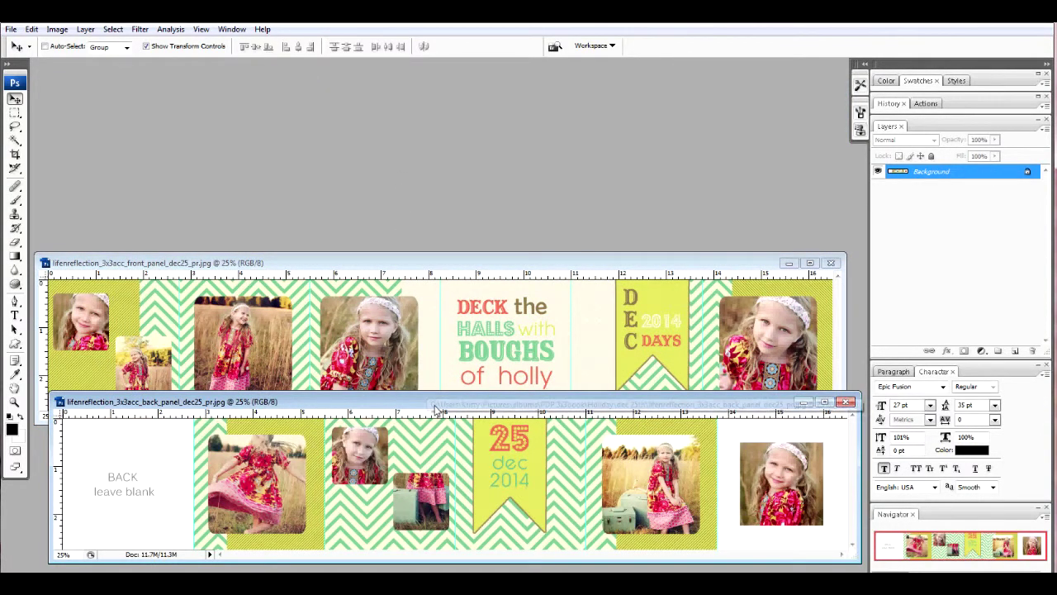
drag(435, 408, 422, 98)
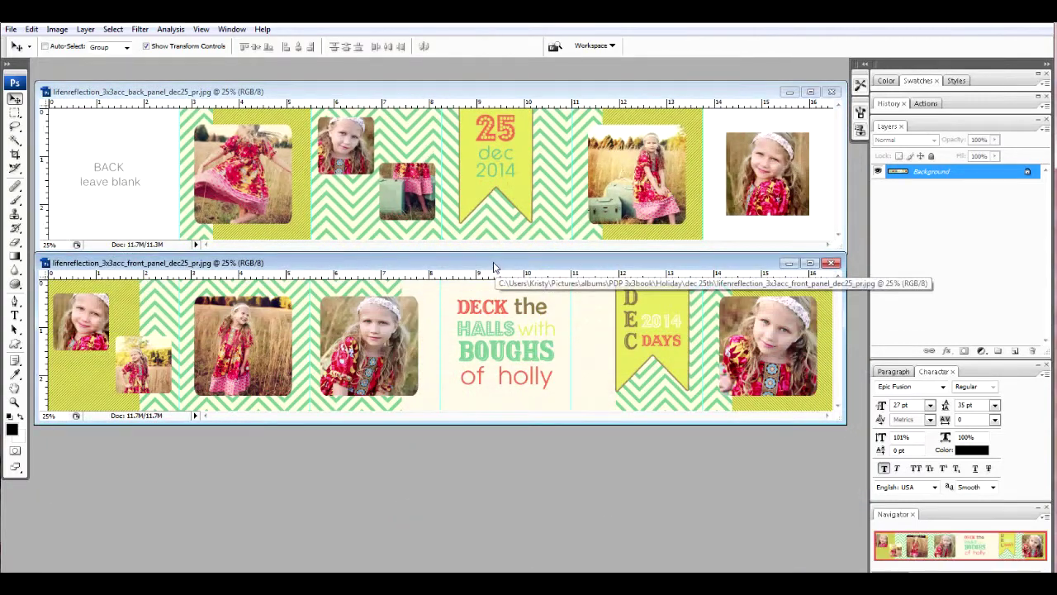
drag(494, 266, 498, 286)
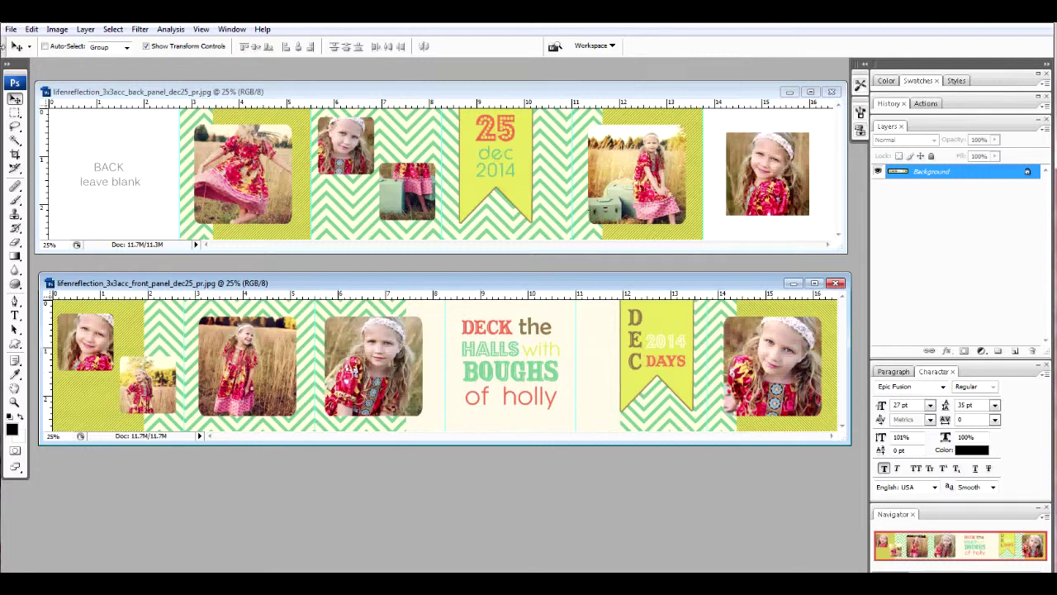
- Review the front panel's Save As JPEG format and name, then cancel without saving
click(11, 29)
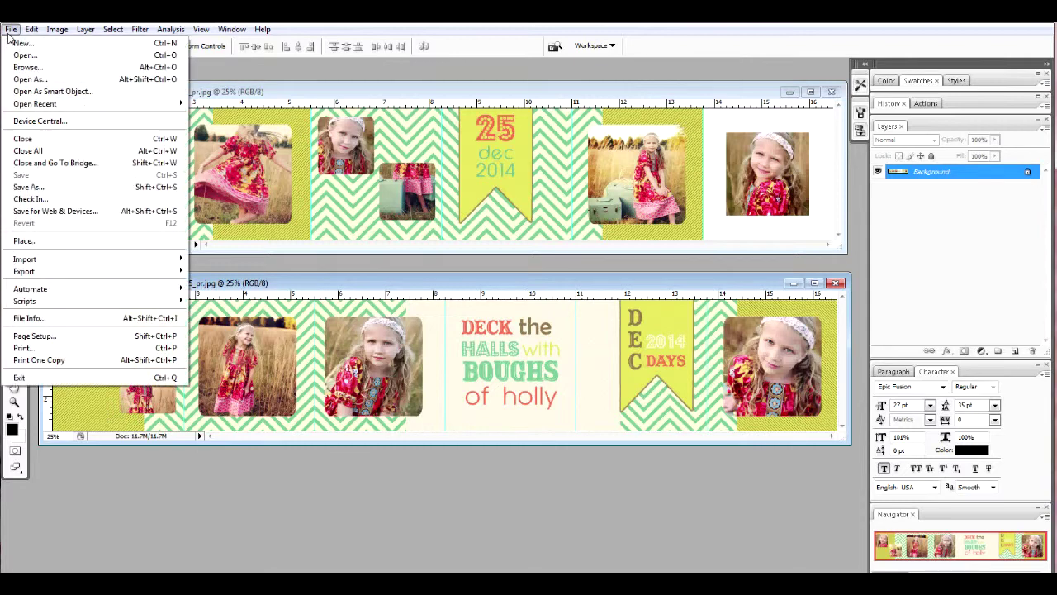
click(86, 191)
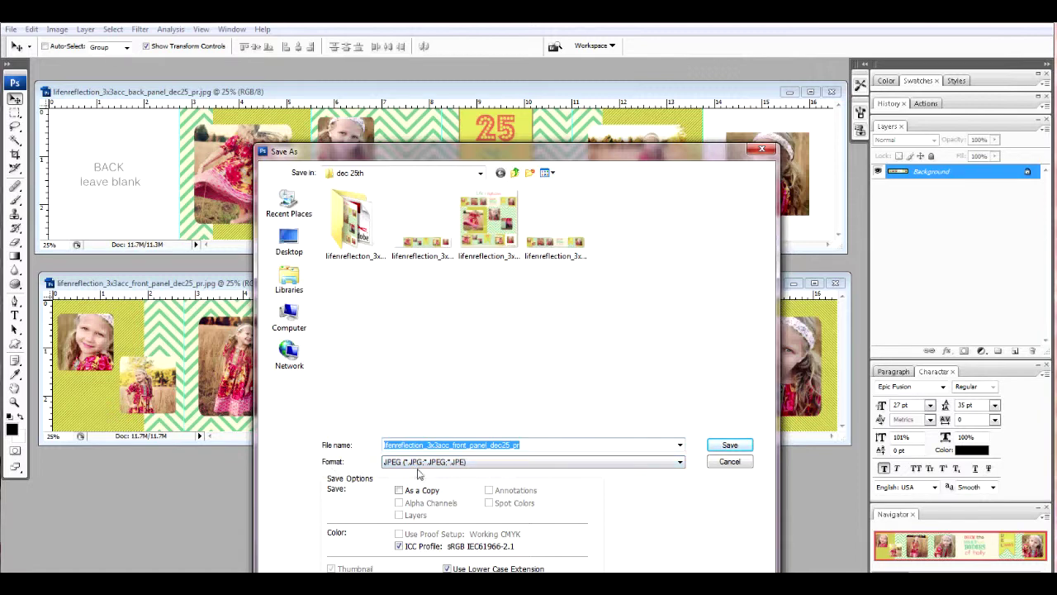
click(720, 462)
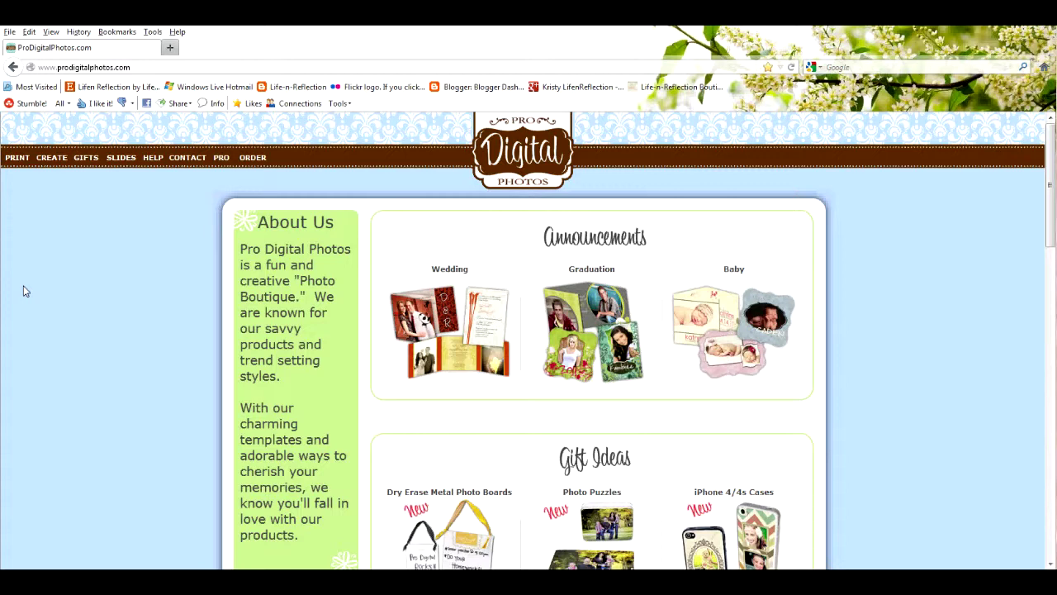
- Go to the Accordion Books product page on Pro Digital Photos
mouse_move(51, 158)
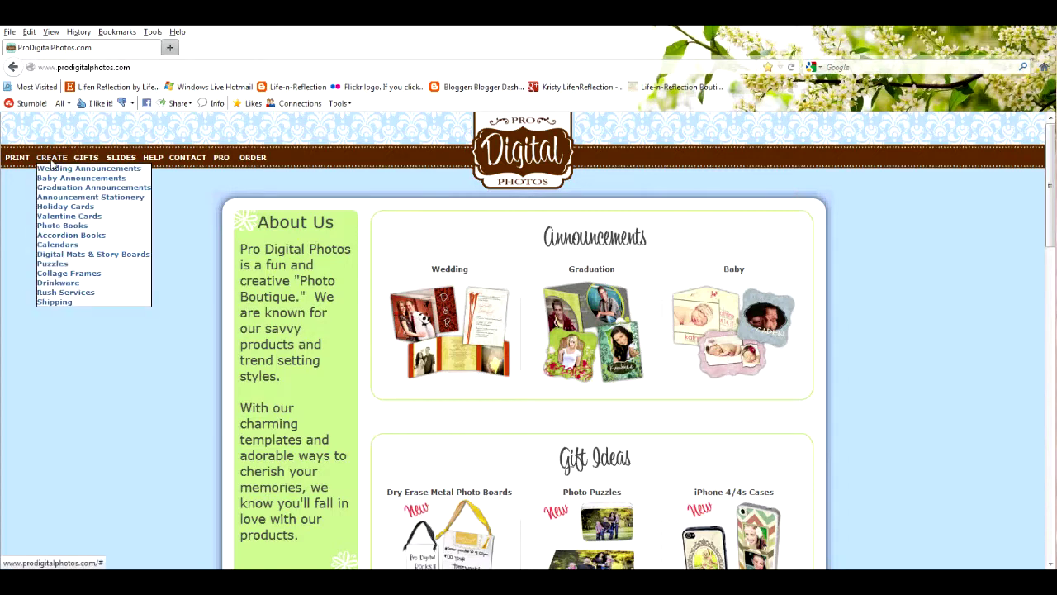
click(80, 238)
scroll(121, 331, down, 3)
scroll(121, 334, down, 3)
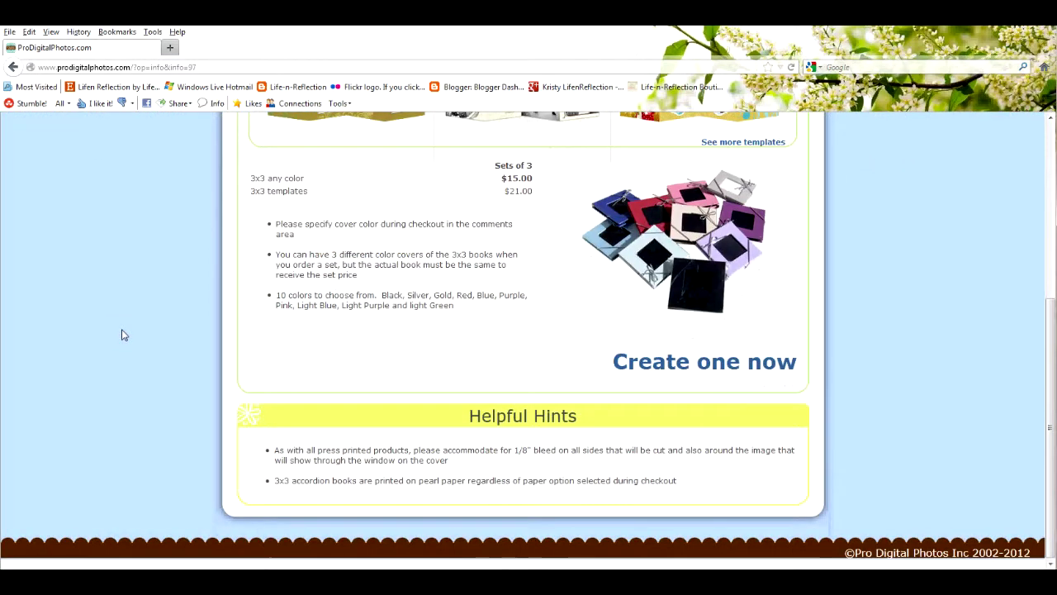
- Open the accordion book catalog and start designing the $5.00 3x3 Accordion Book
click(636, 361)
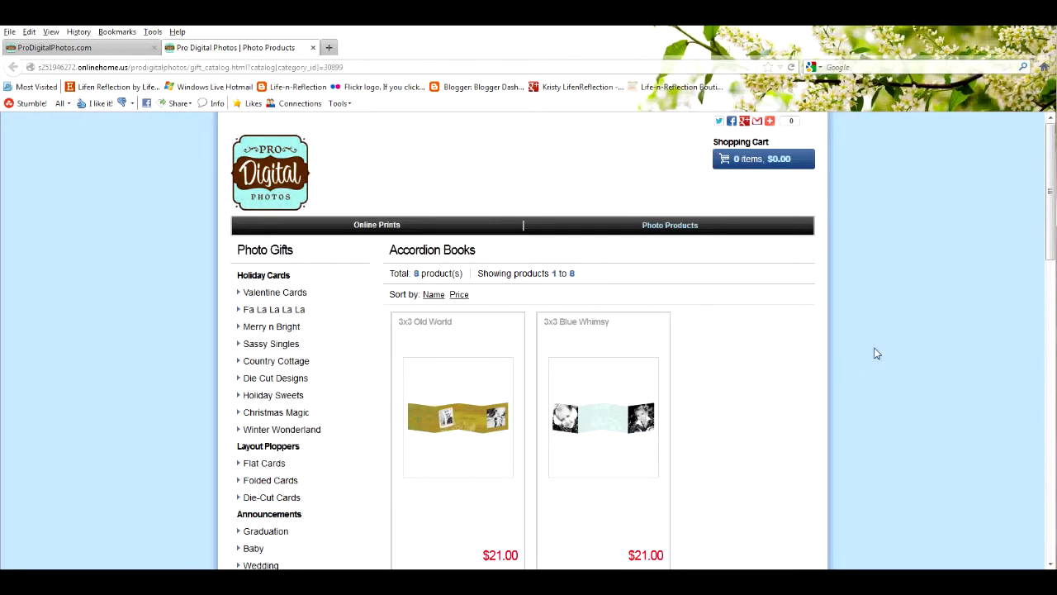
scroll(877, 353, down, 10)
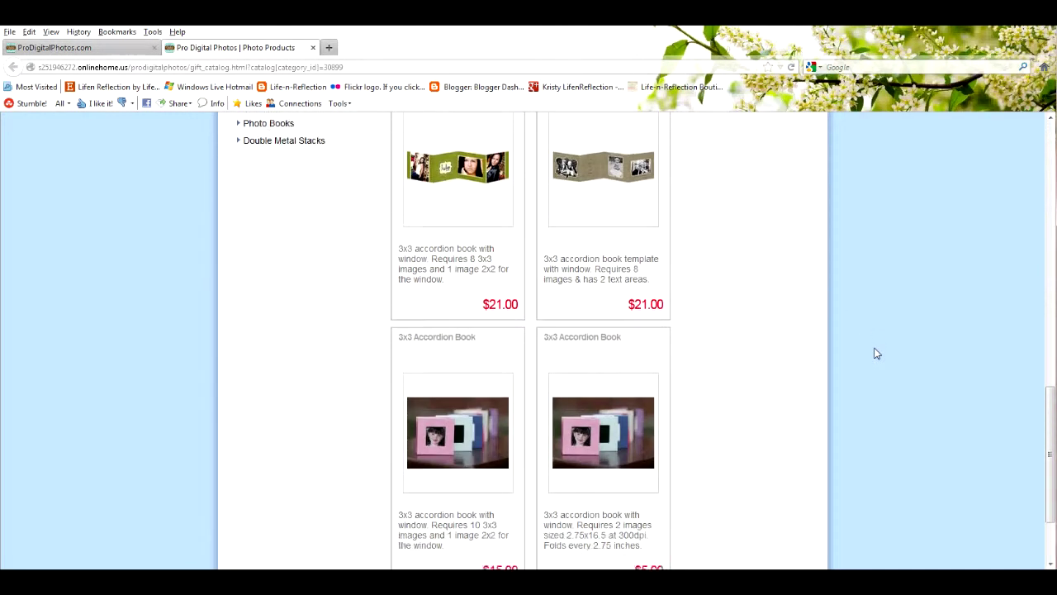
scroll(877, 354, down, 2)
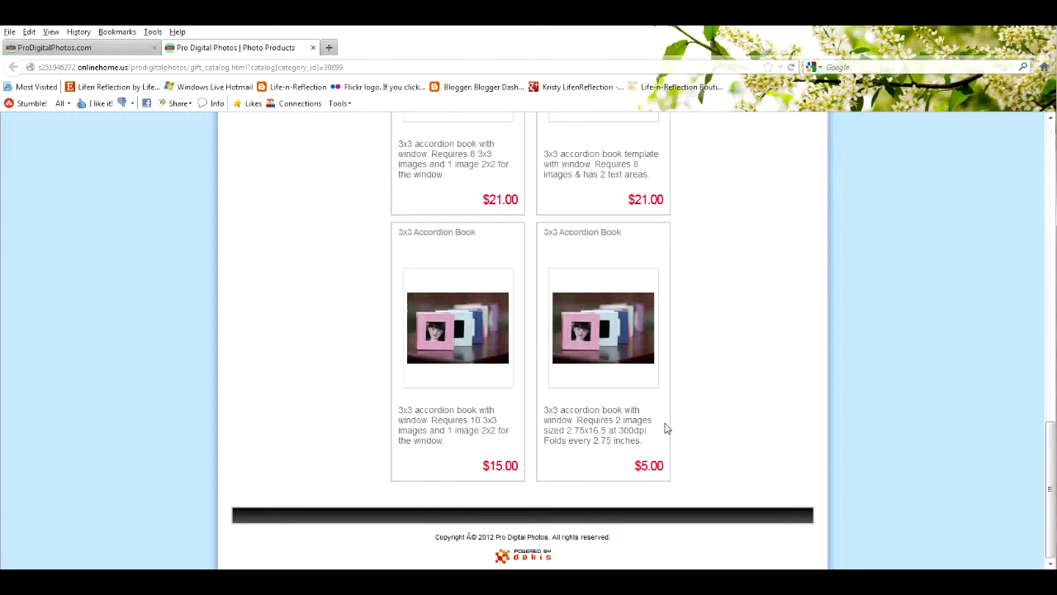
click(618, 345)
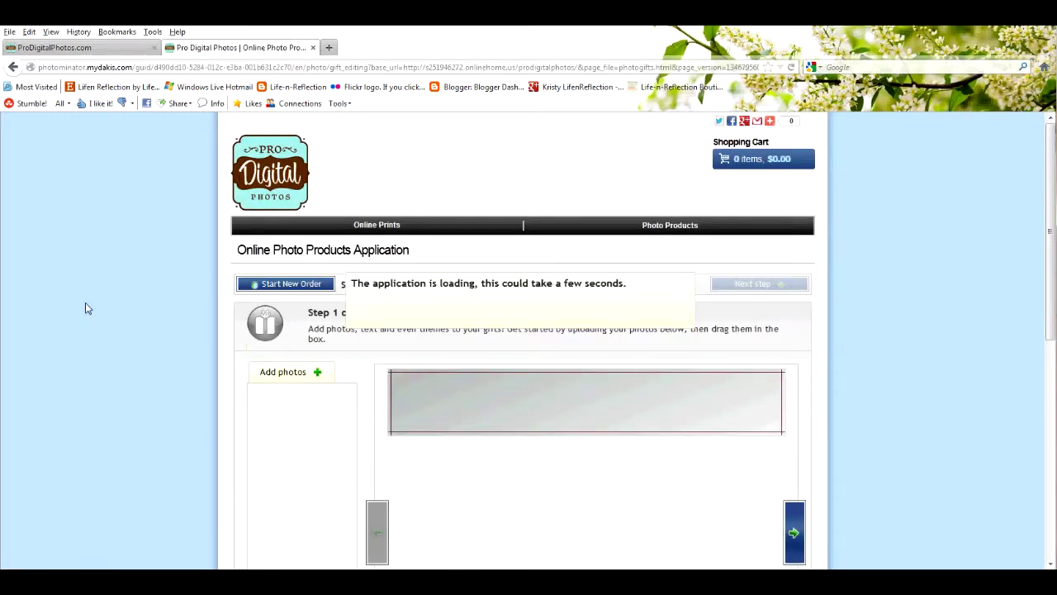
- Upload both lifenreflection panel JPEGs from the Desktop into the accordion book project
scroll(85, 306, down, 2)
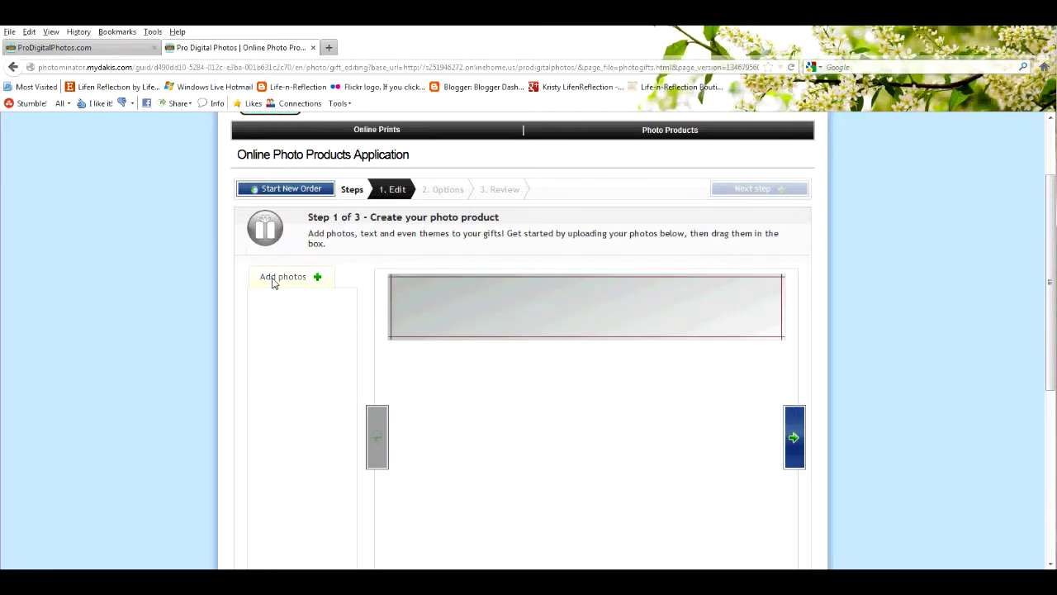
click(273, 281)
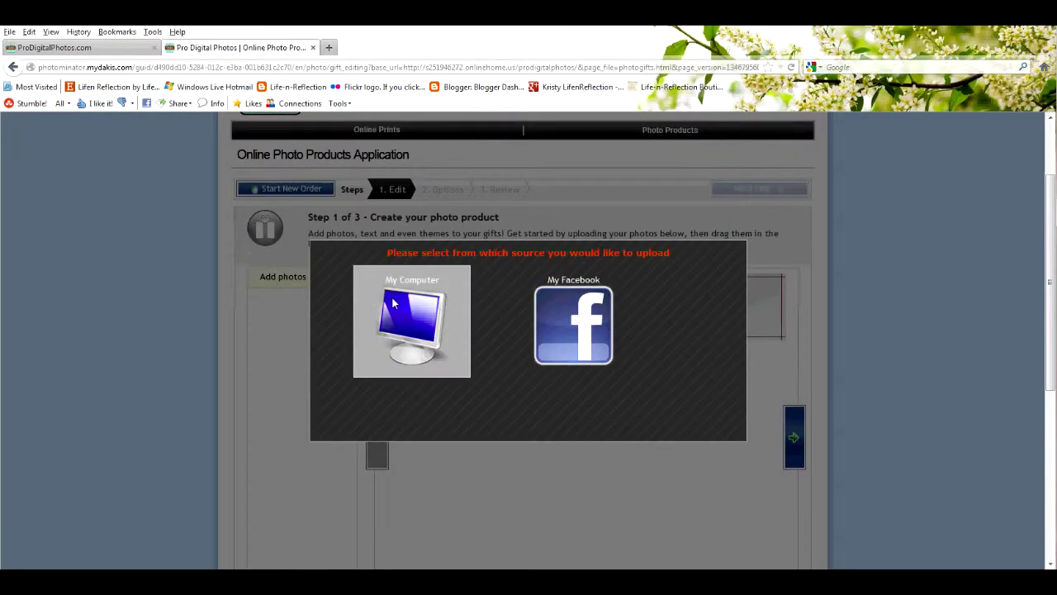
click(393, 298)
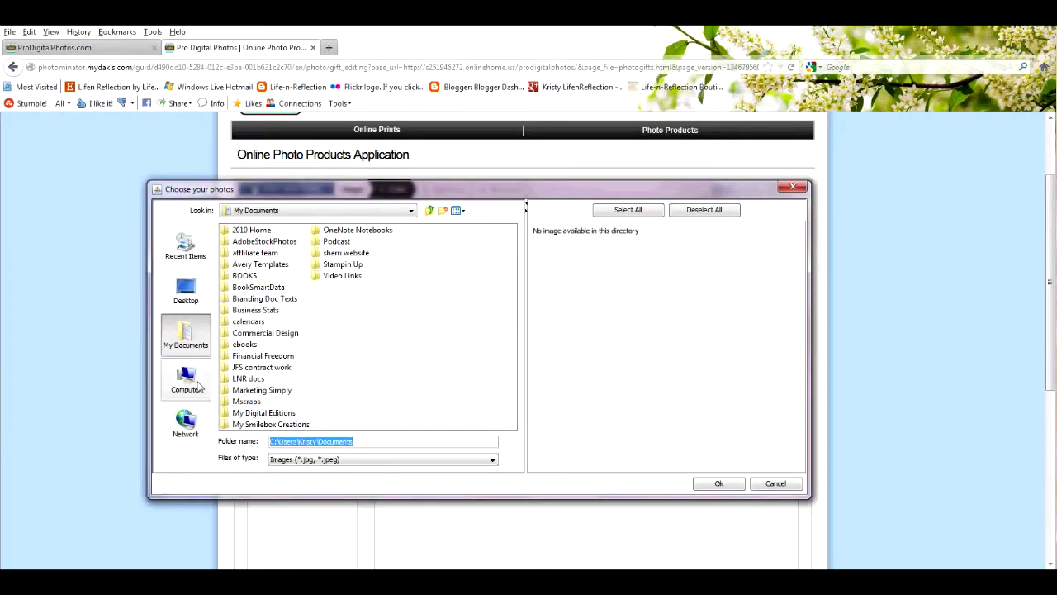
click(187, 291)
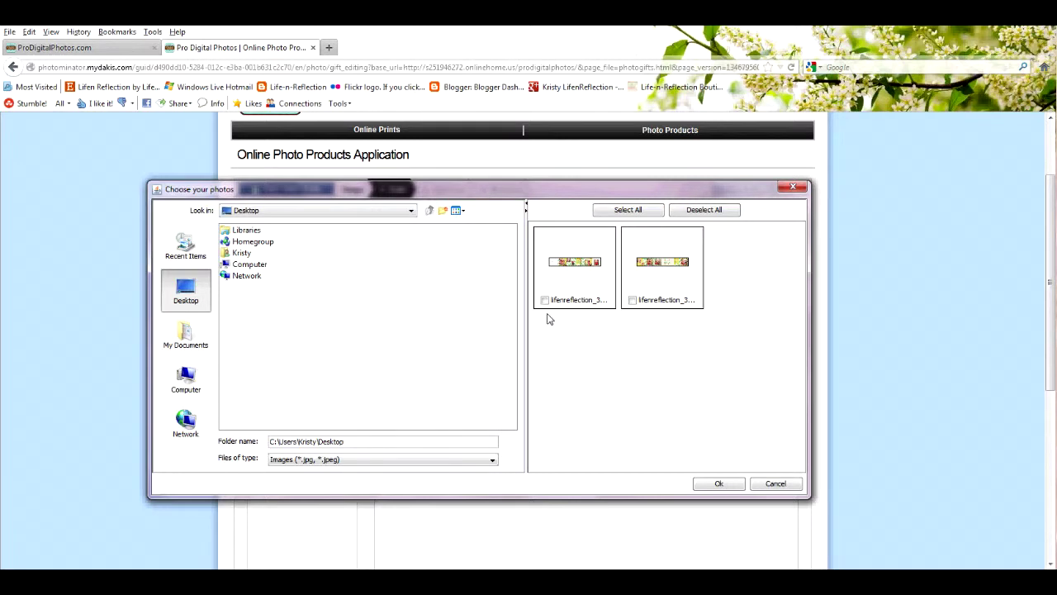
click(544, 300)
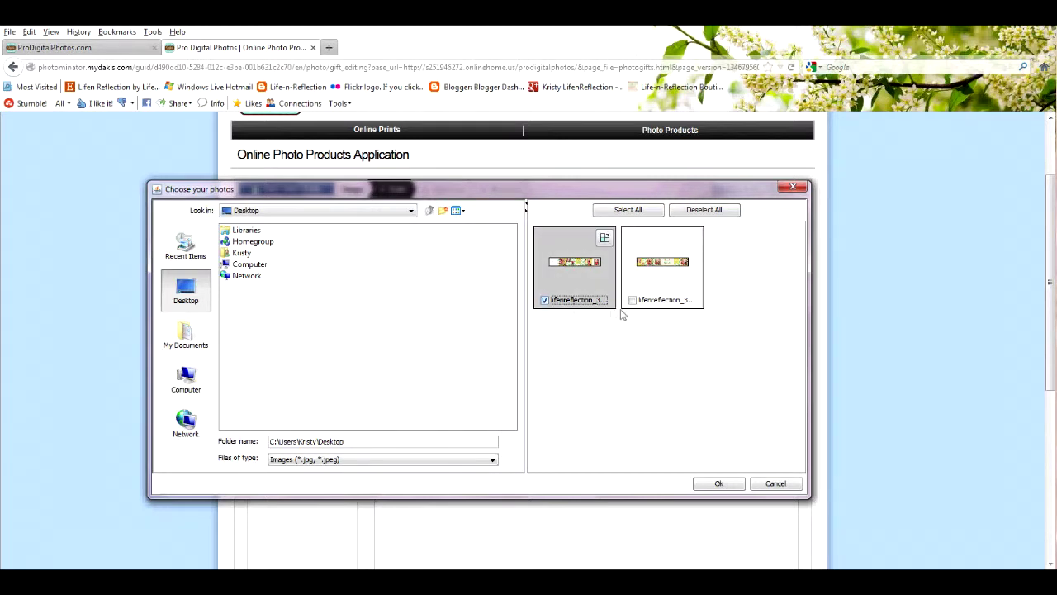
click(633, 301)
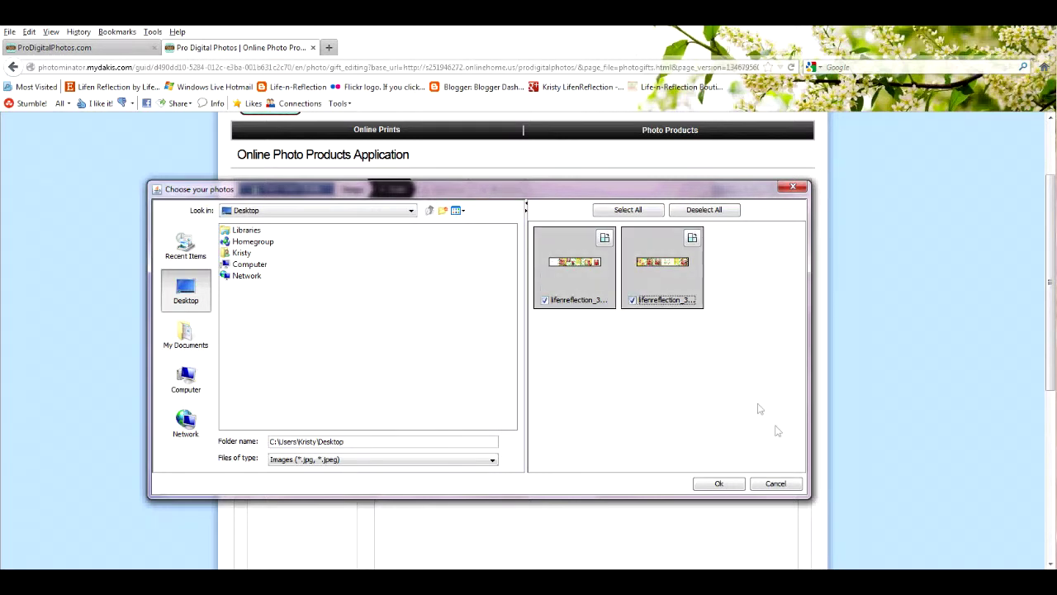
click(719, 484)
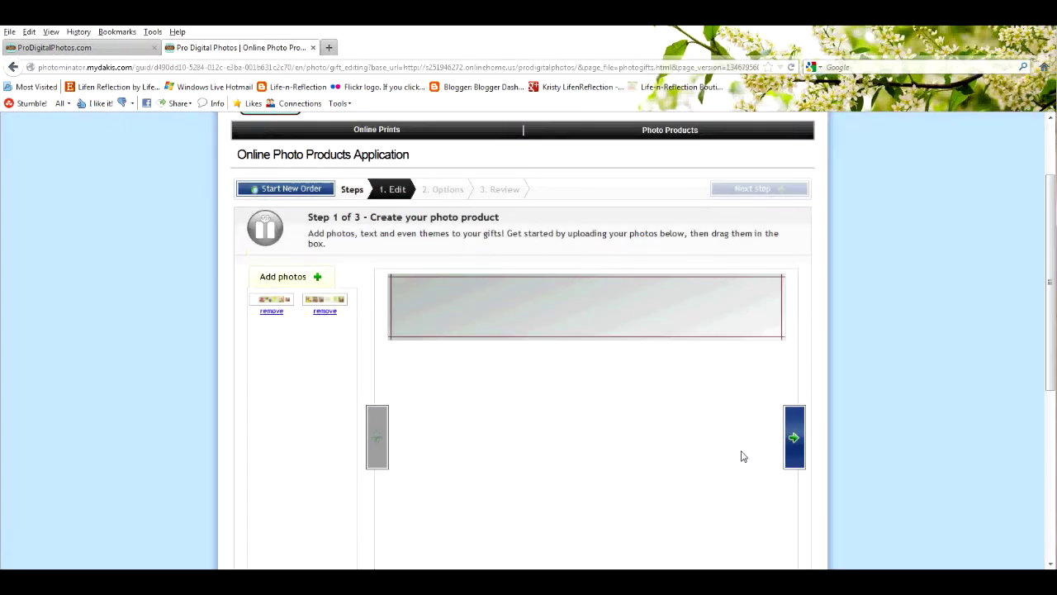
- Drag the uploaded panel images onto the book's front and back banners, then continue to order options
scroll(1049, 270, down, 3)
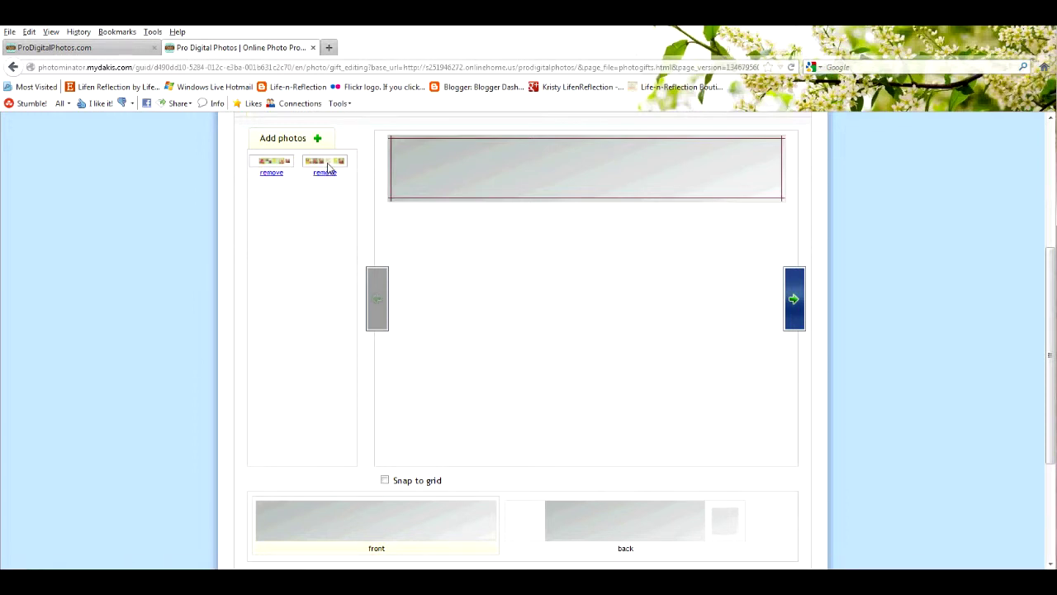
drag(327, 165, 593, 177)
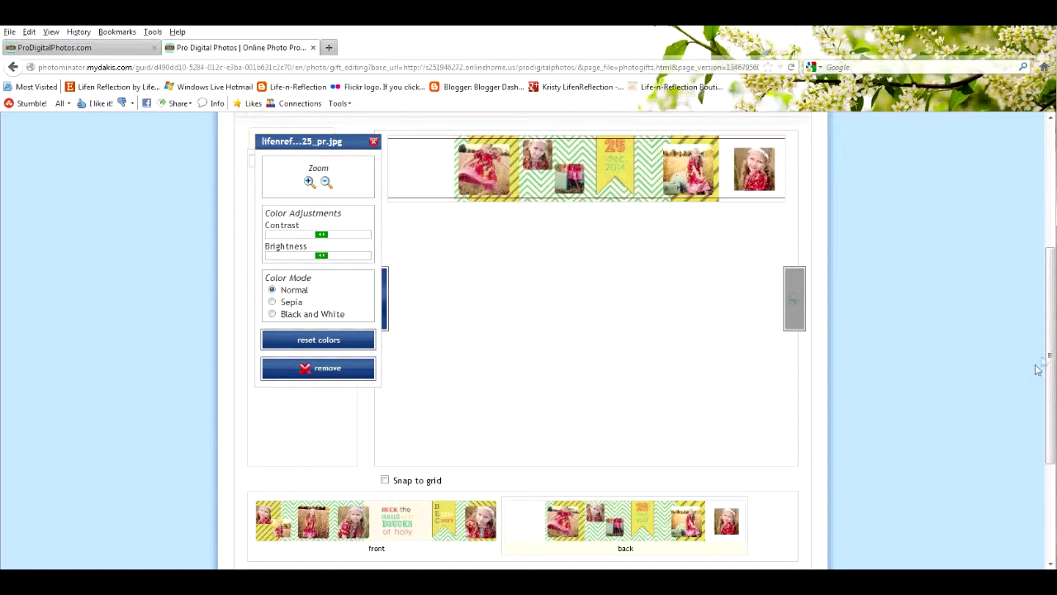
scroll(1049, 389, down, 2)
scroll(845, 465, down, 2)
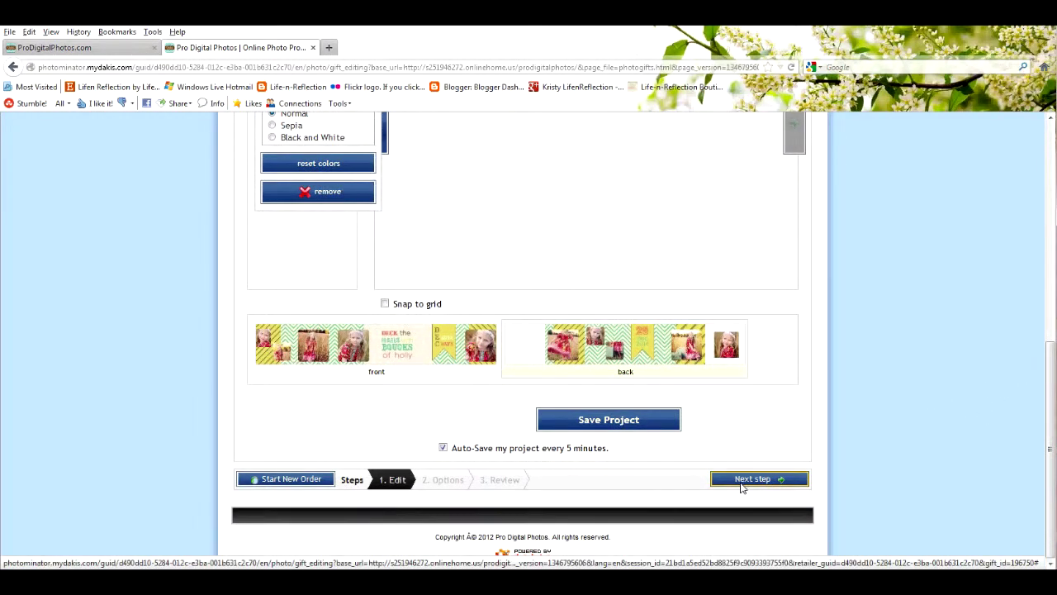
click(741, 479)
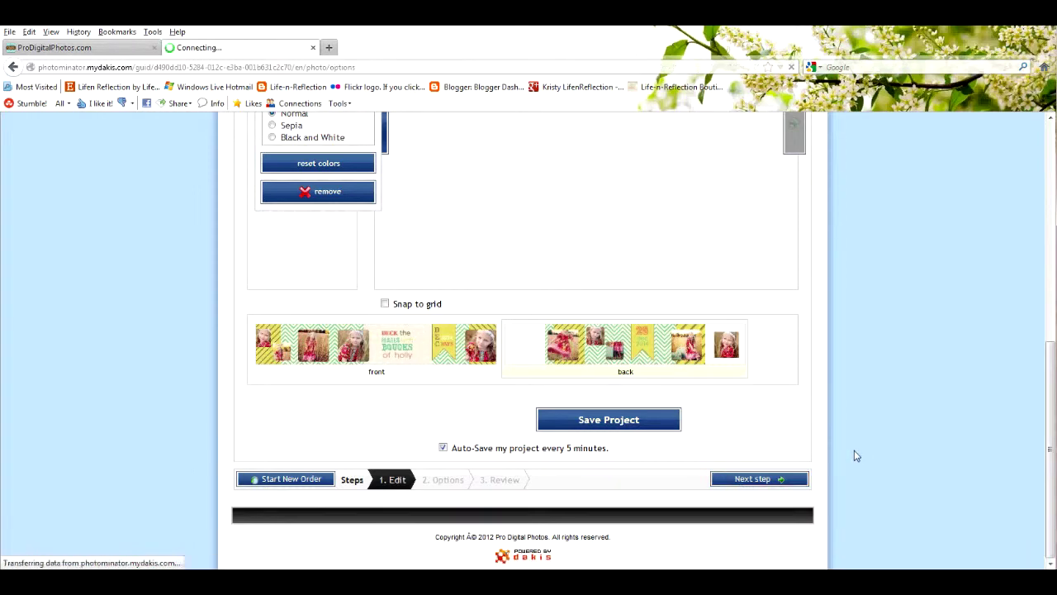
- Leave every Step 2 option at None with quantity 1 and advance to Step 3
scroll(809, 454, down, 2)
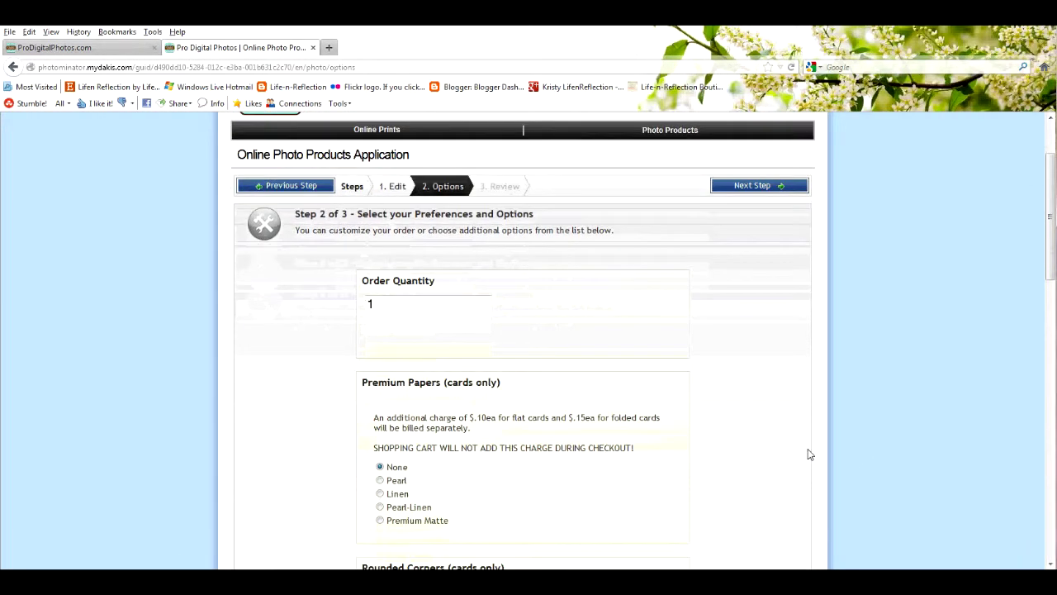
scroll(805, 455, down, 2)
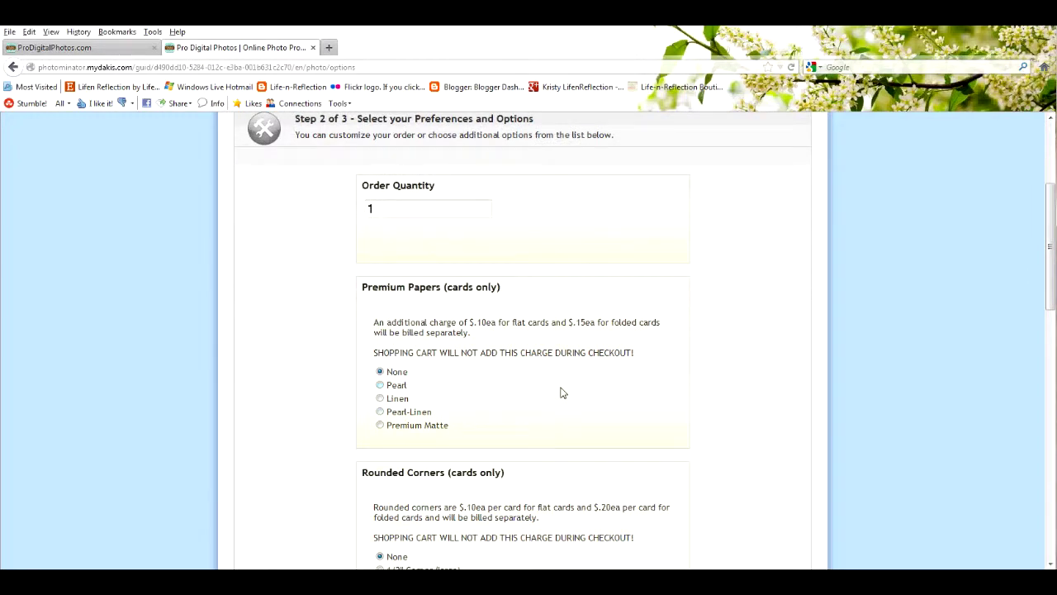
scroll(561, 393, down, 4)
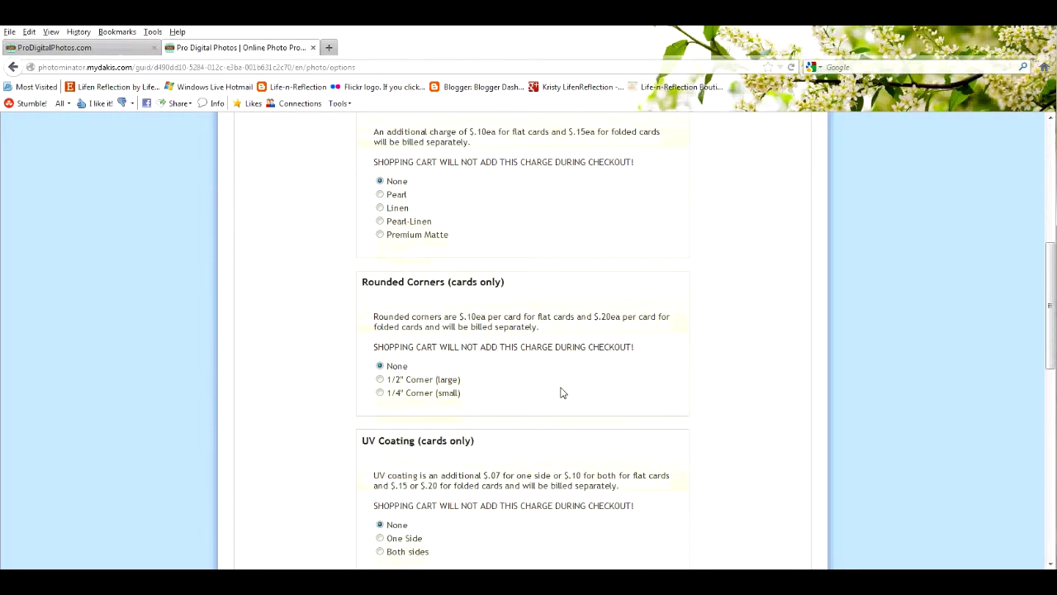
scroll(561, 392, down, 4)
scroll(560, 393, up, 2)
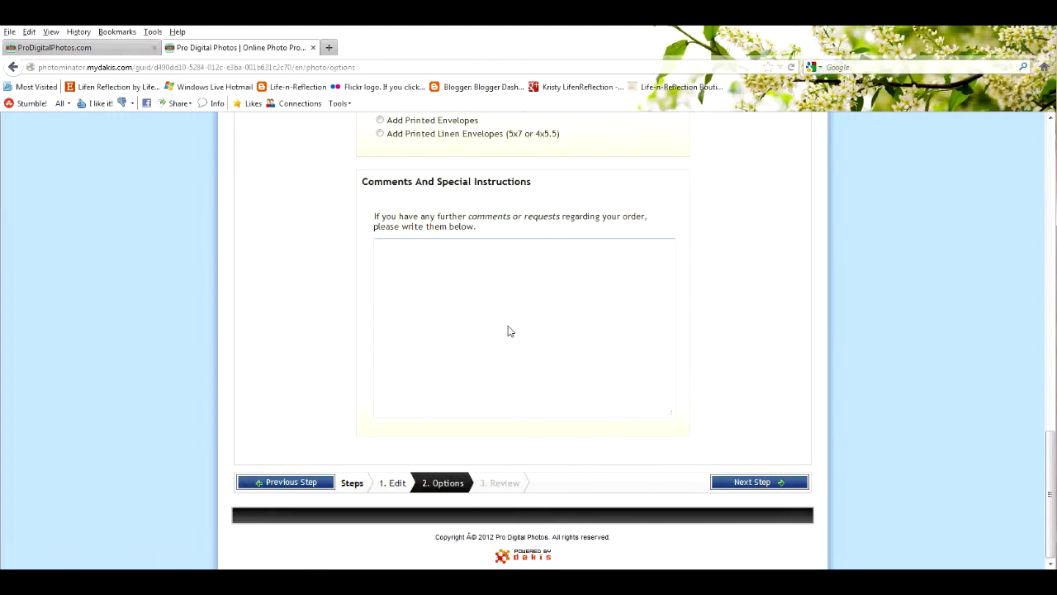
click(758, 485)
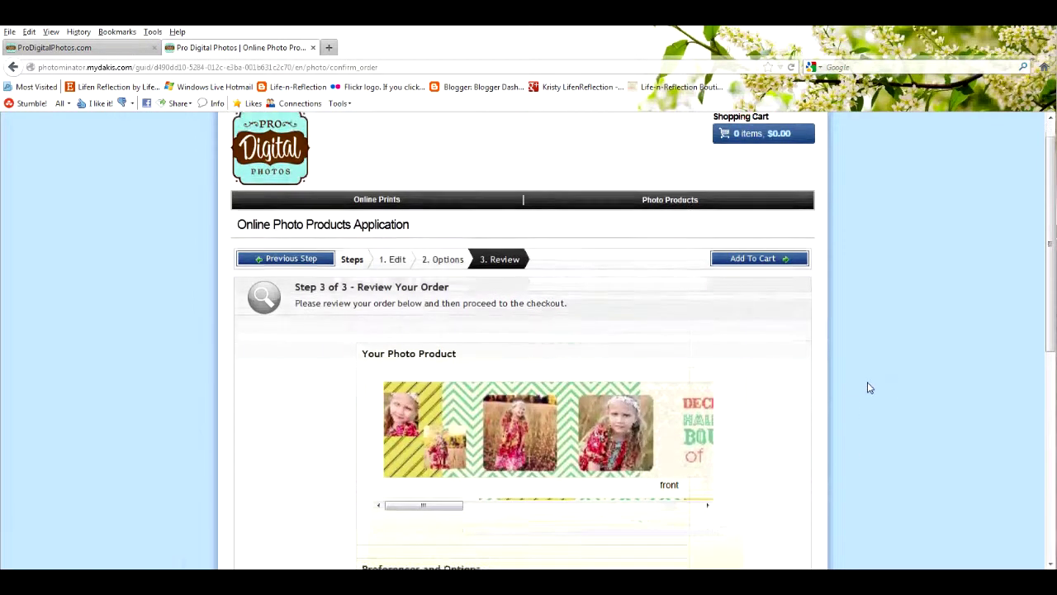
scroll(867, 384, down, 2)
scroll(867, 387, down, 2)
drag(443, 340, 411, 326)
scroll(755, 378, down, 5)
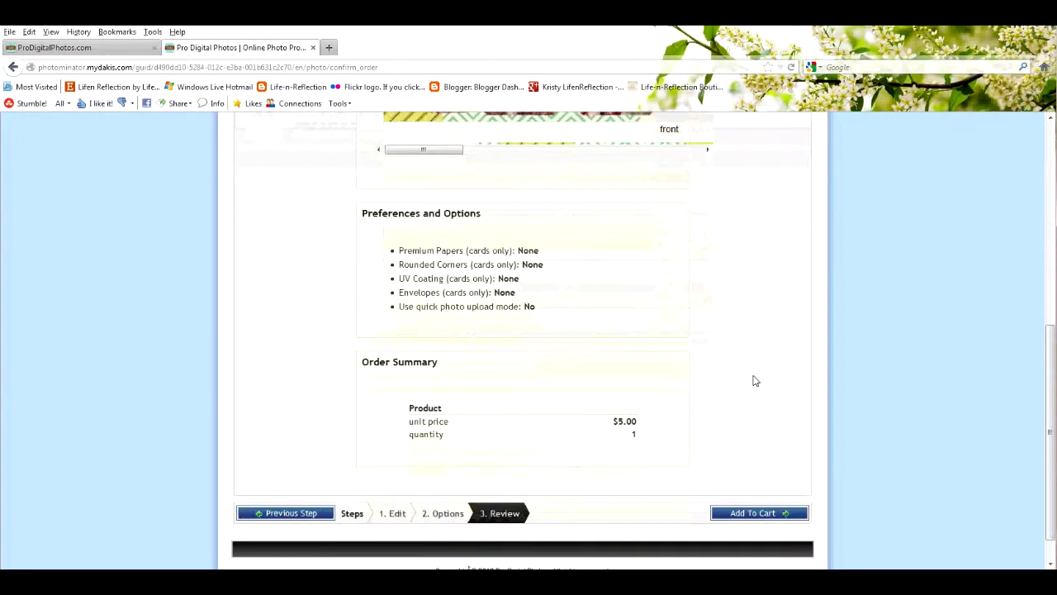